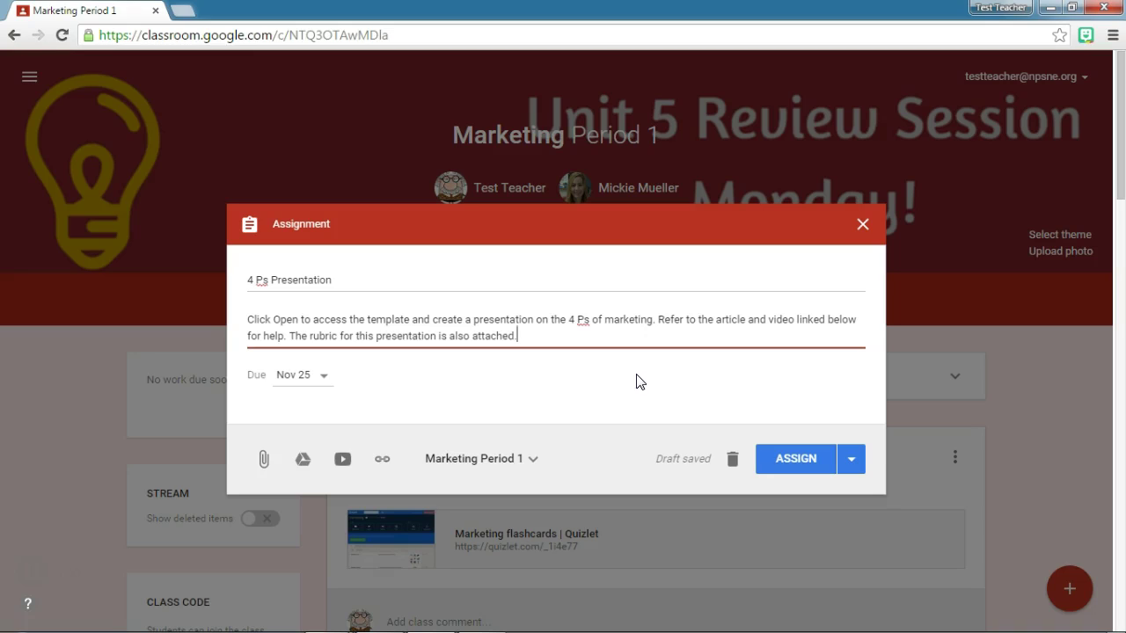
- Attach '4 Ps Marketing Presentation' from the Google Classroom Demo Marketing Drive folder
left_click(303, 459)
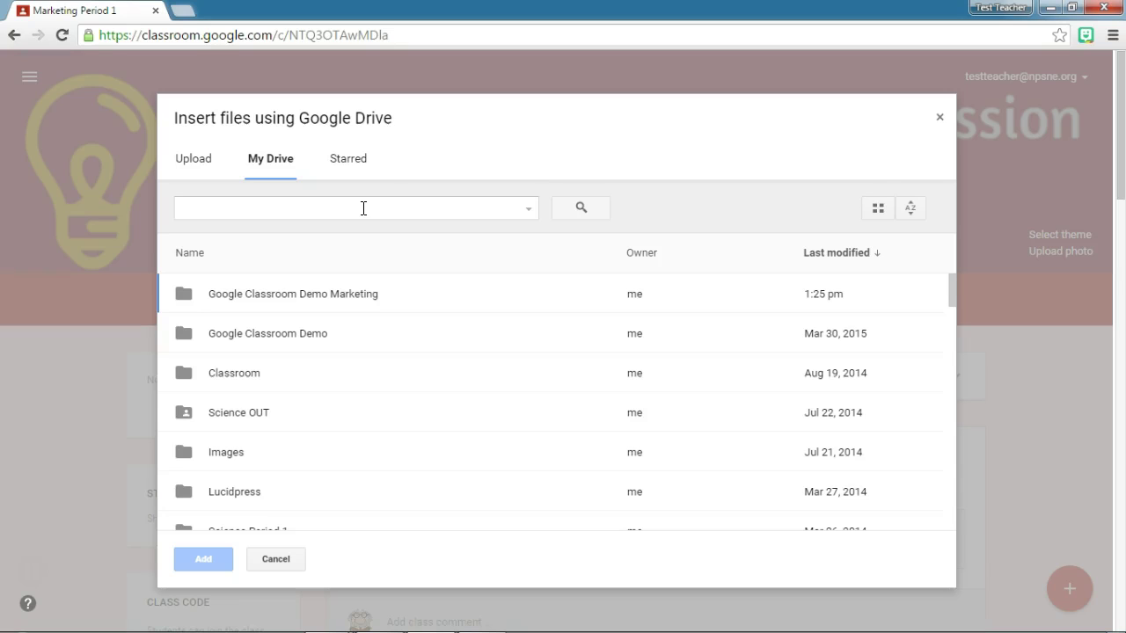
double_click(343, 296)
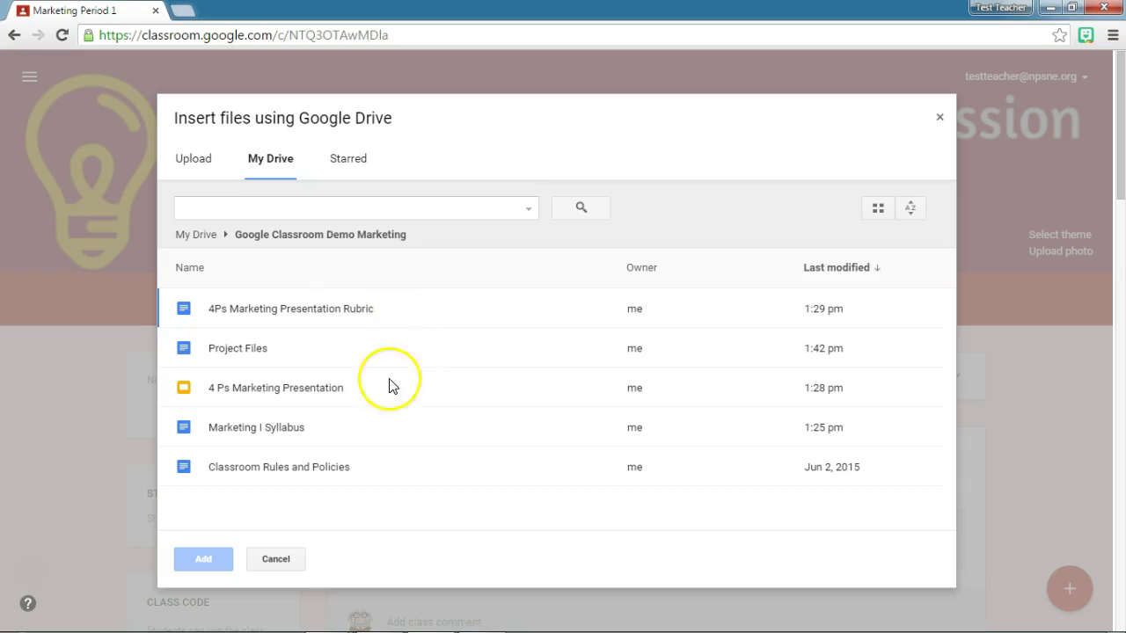
left_click(300, 393)
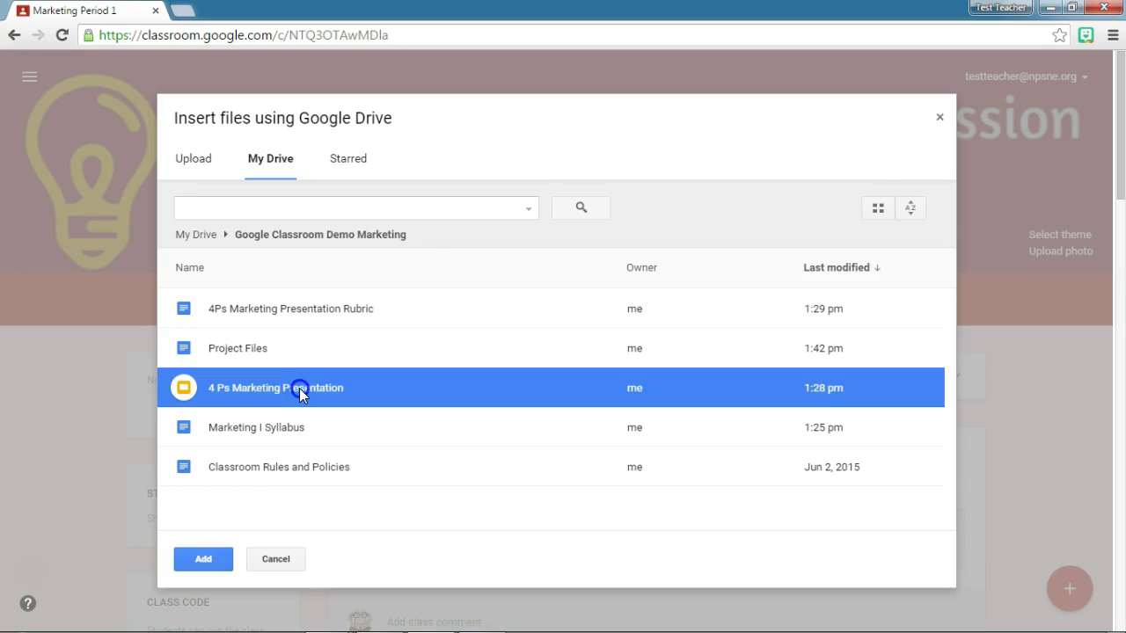
left_click(218, 560)
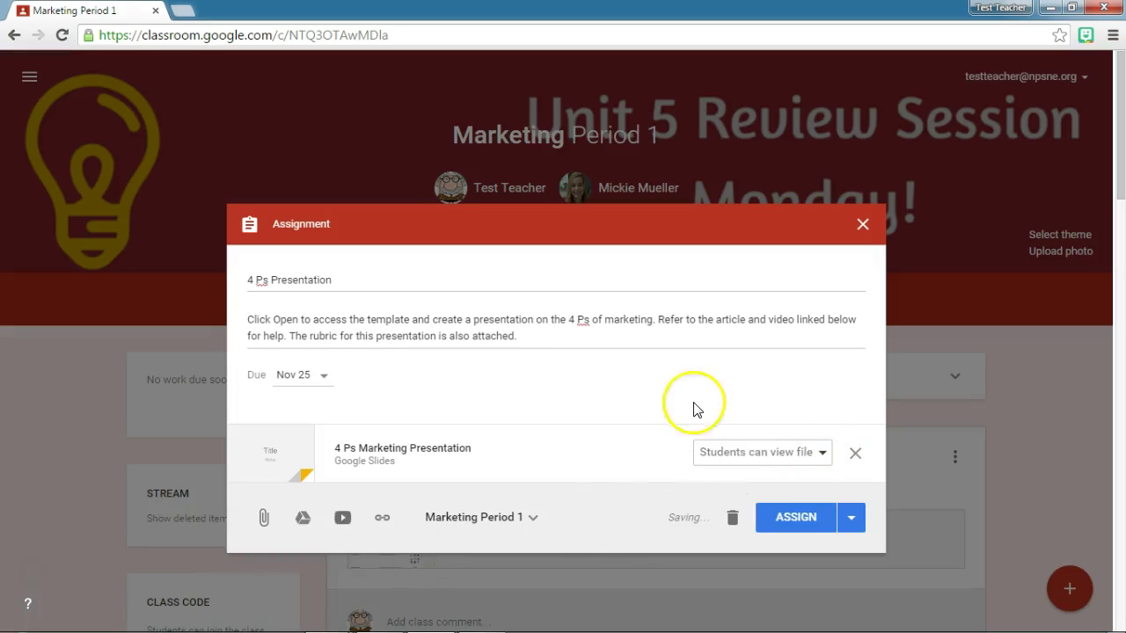
- Set the presentation attachment to 'Make a copy for each student'
left_click(786, 453)
left_click(726, 547)
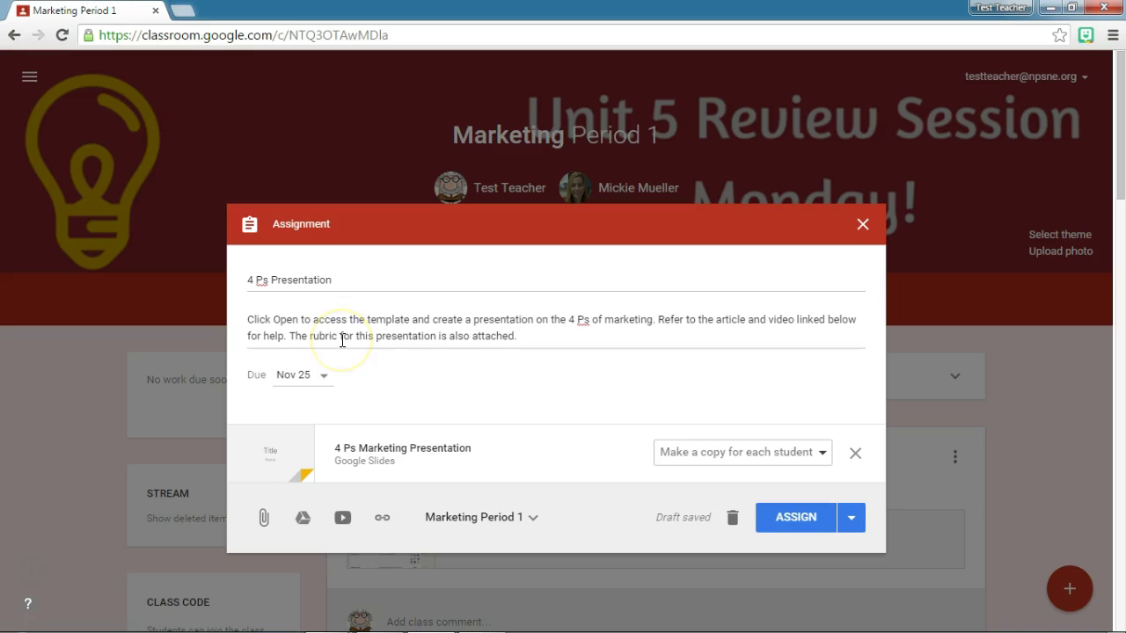
- Attach '4Ps Marketing Presentation Rubric' from the Google Classroom Demo Marketing folder as view-only
left_click(303, 517)
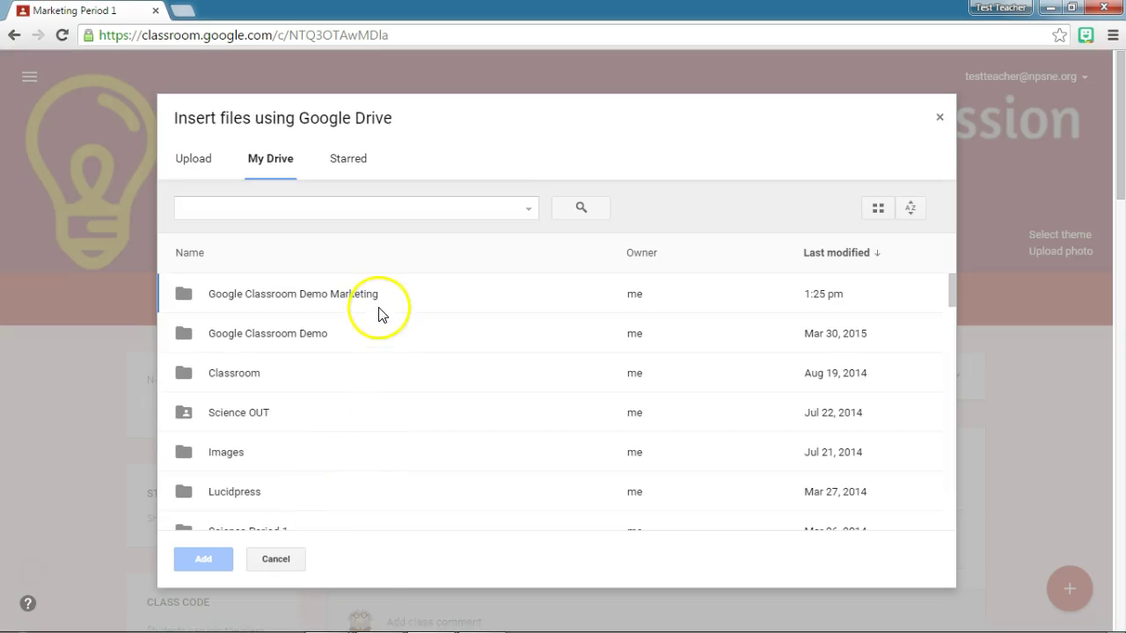
left_click(377, 306)
left_click(376, 305)
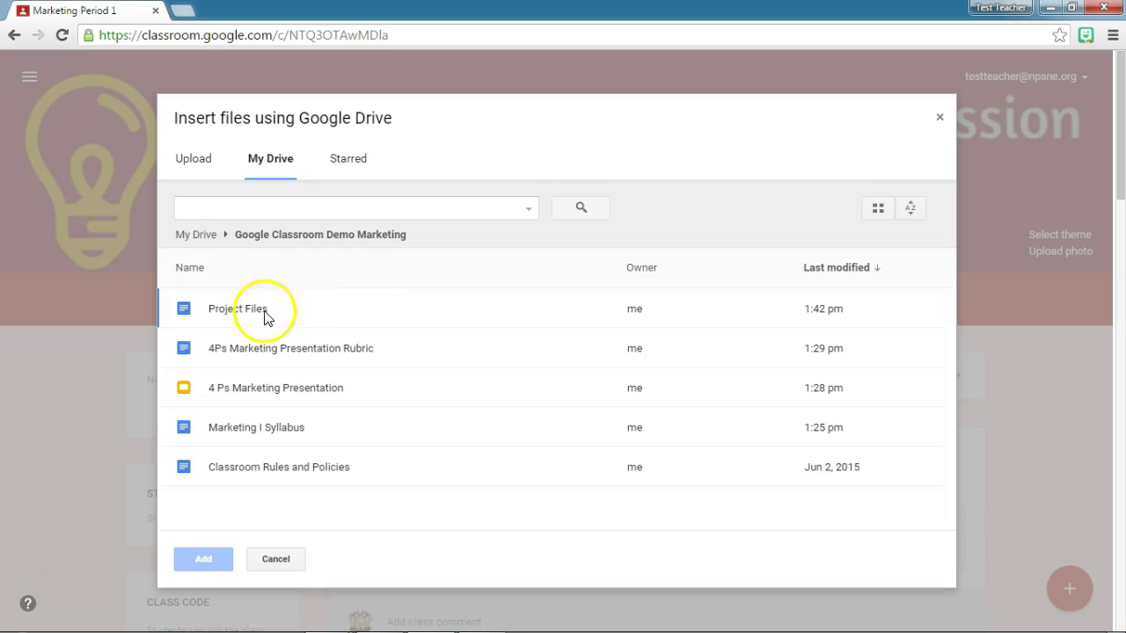
double_click(236, 352)
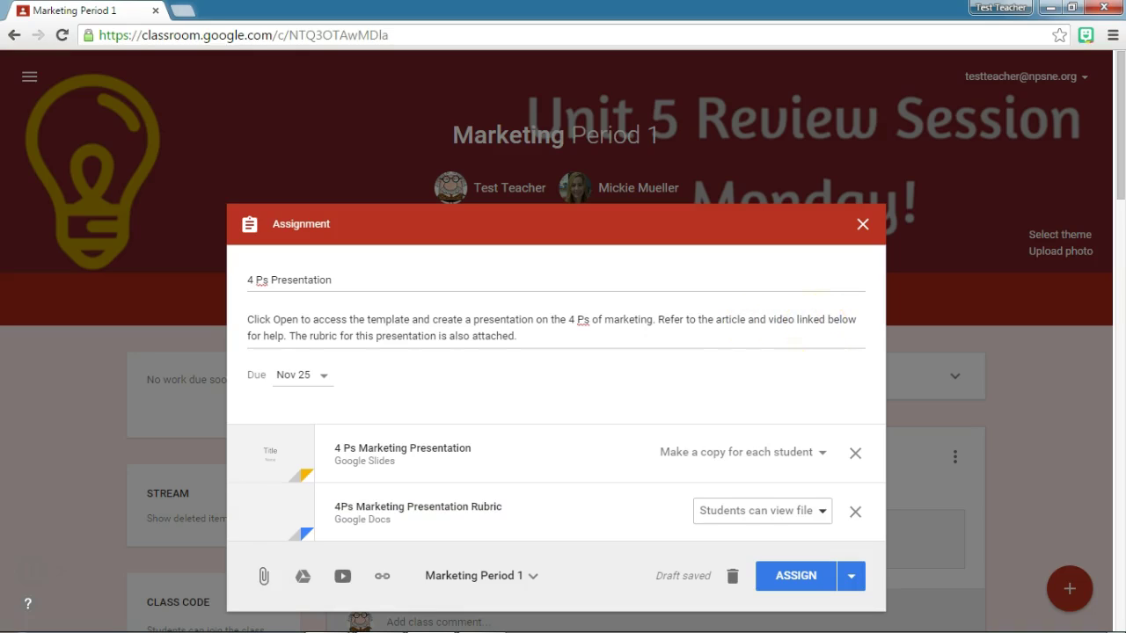
- Copy the MindTools 4Ps article URL and attach it to the assignment as a link
left_click(405, 10)
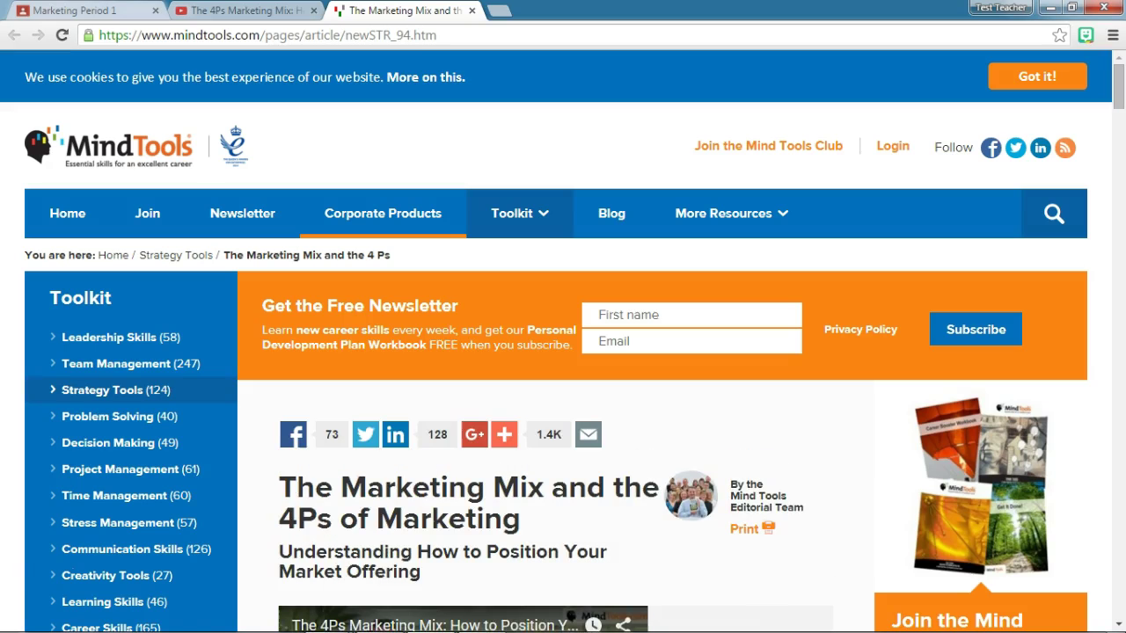
left_click(418, 37)
key("ctrl+c")
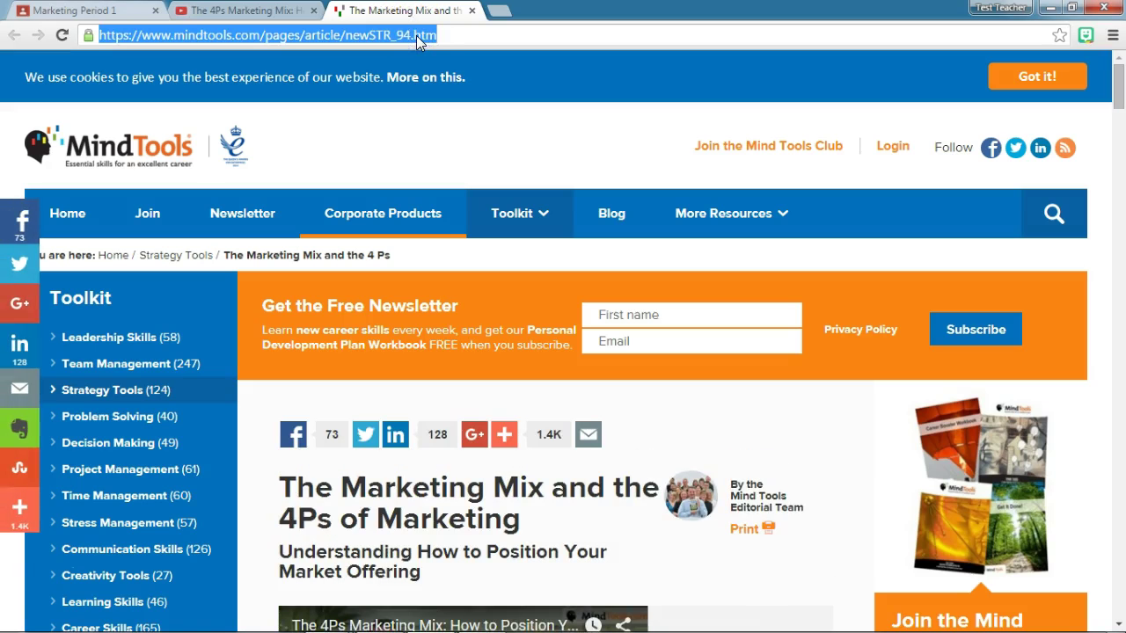
left_click(79, 11)
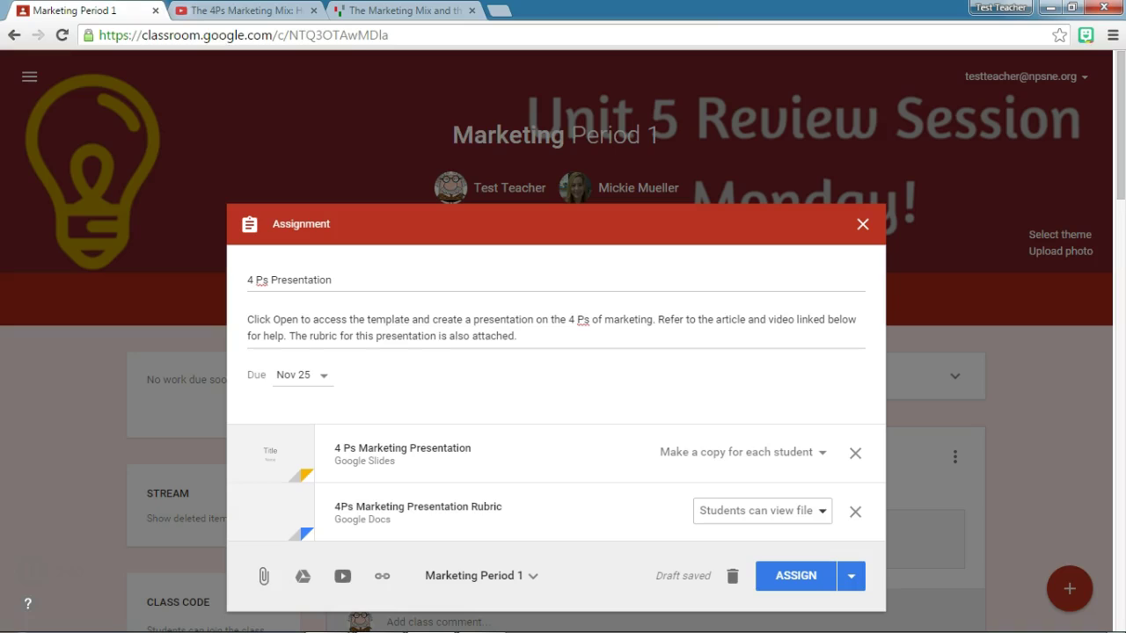
left_click(382, 581)
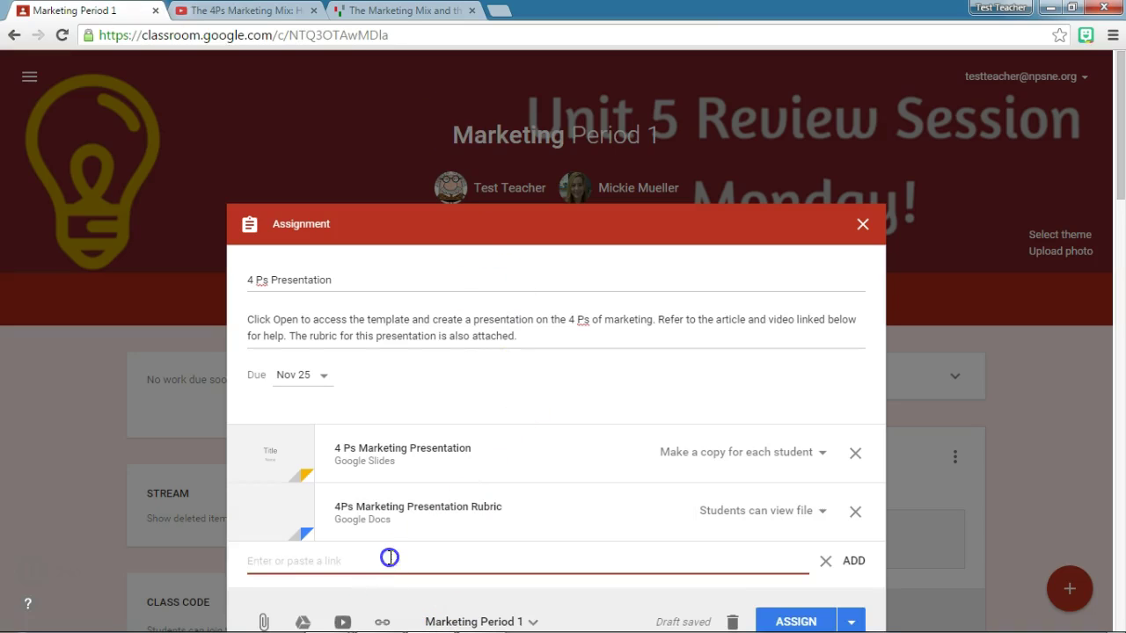
key("ctrl+v")
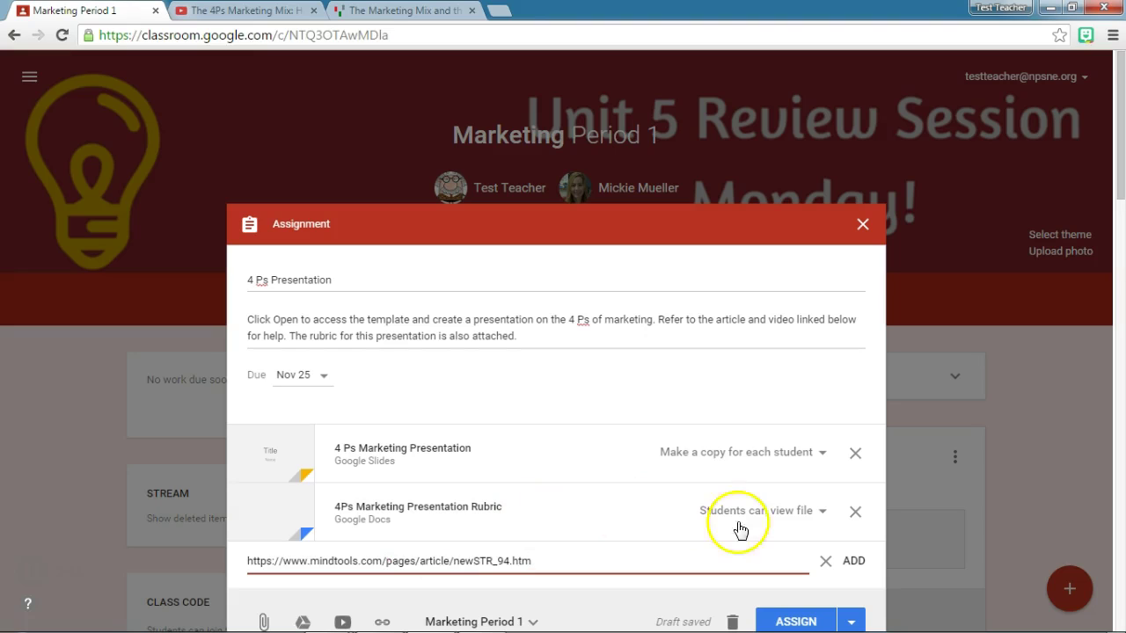
left_click(855, 563)
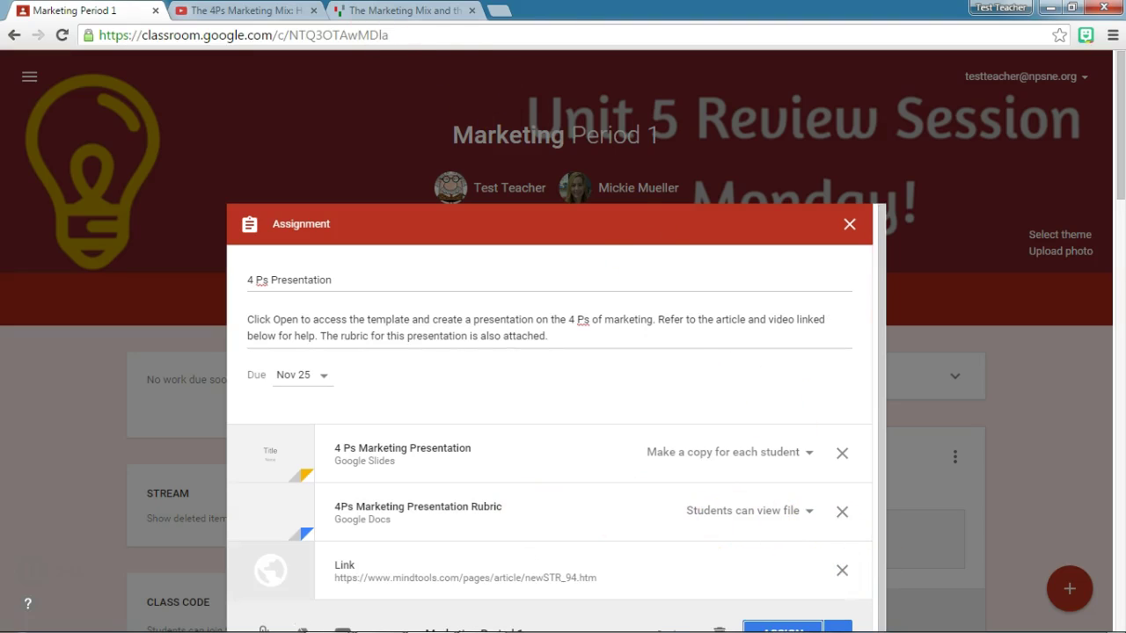
left_click(242, 10)
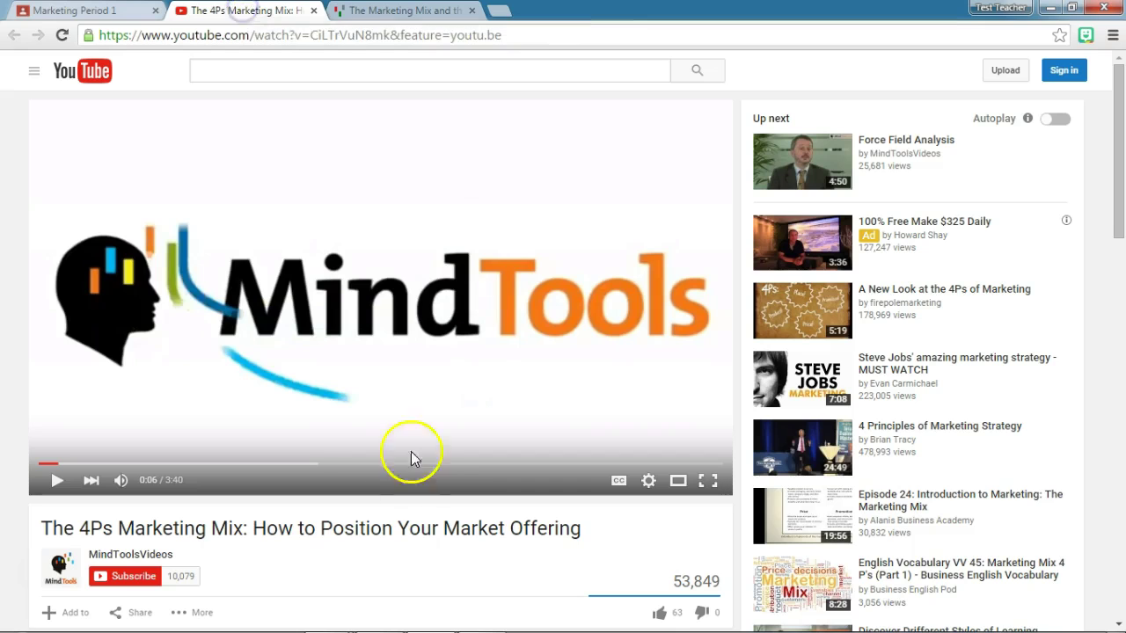
- Copy the short share link of the 4Ps Marketing Mix YouTube video
scroll(427, 528, "down", 3)
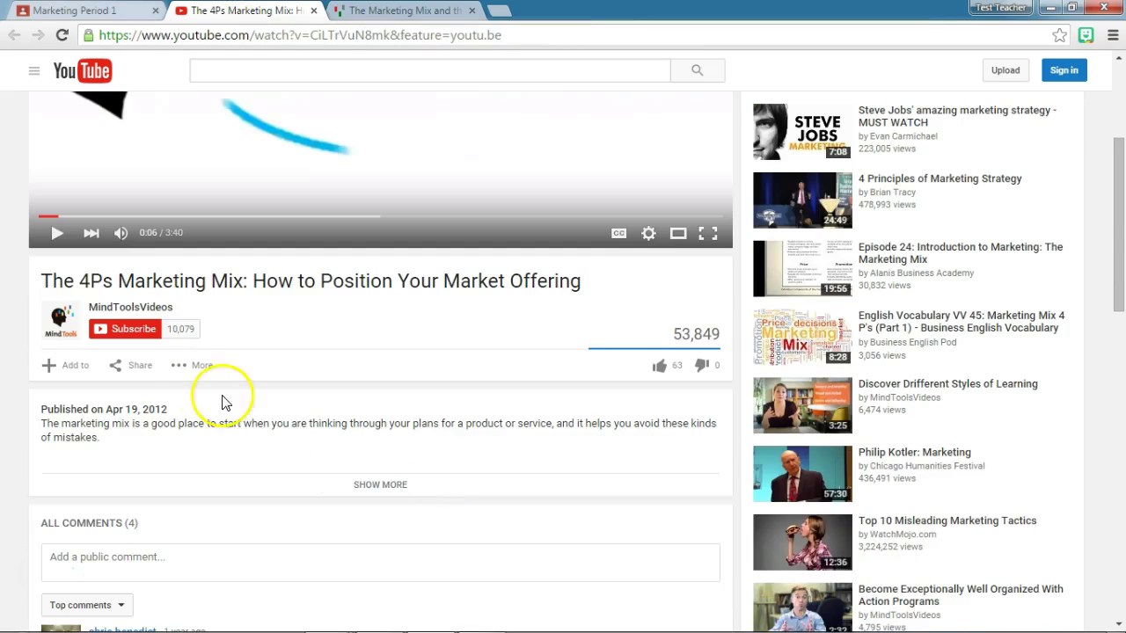
left_click(133, 370)
left_click(177, 483)
key("ctrl+c")
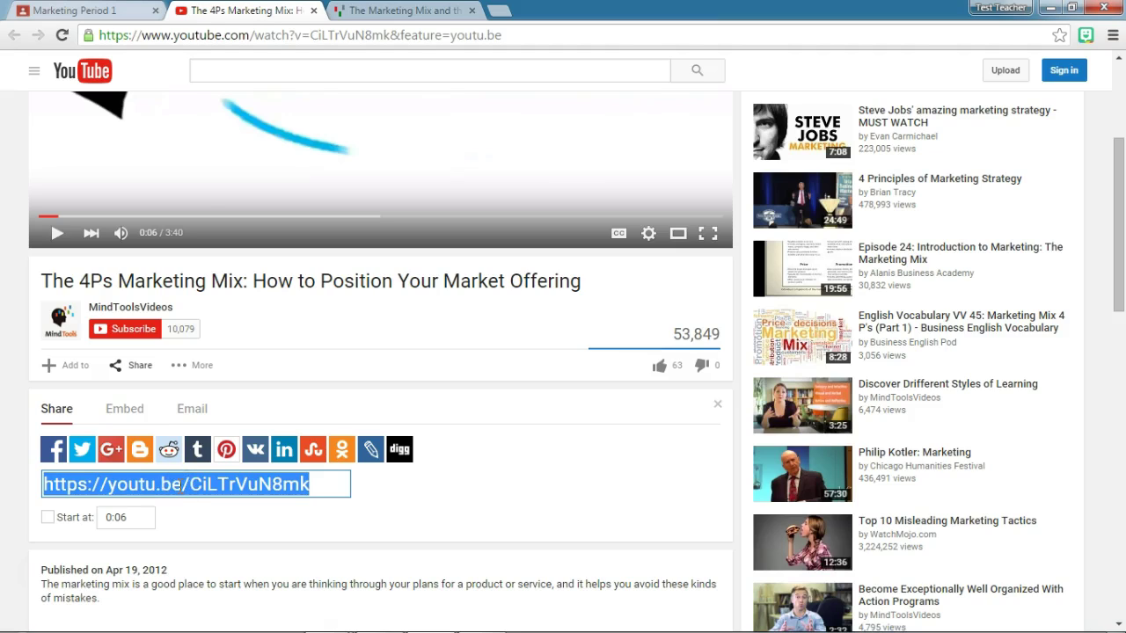
- Attach the video to the assignment by pasting its URL into the YouTube picker
left_click(77, 11)
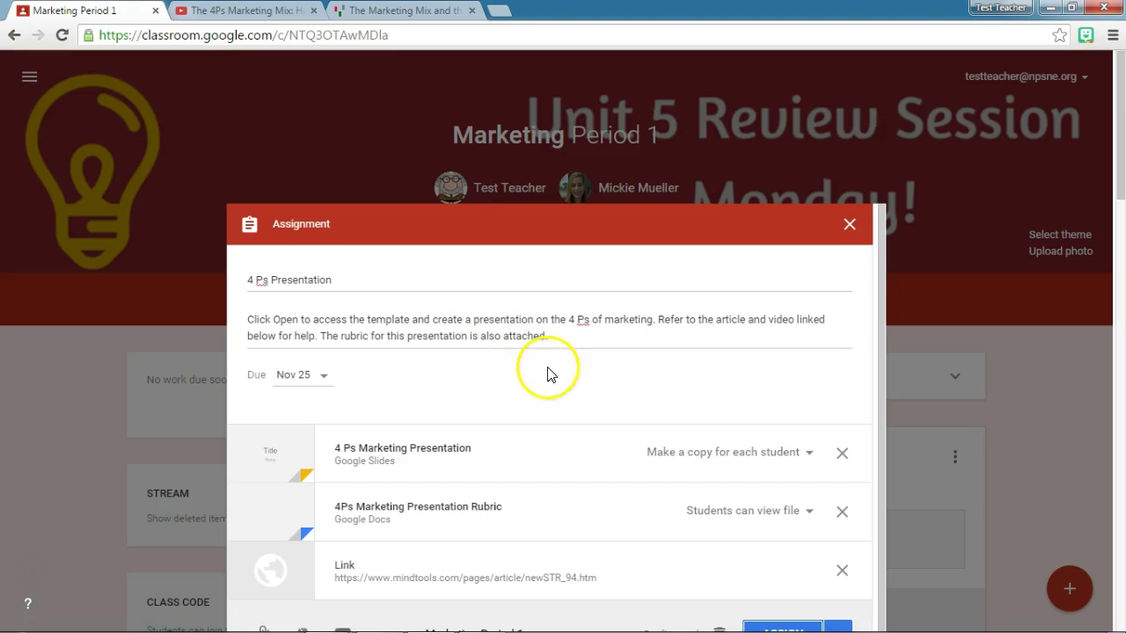
scroll(547, 374, "down", 3)
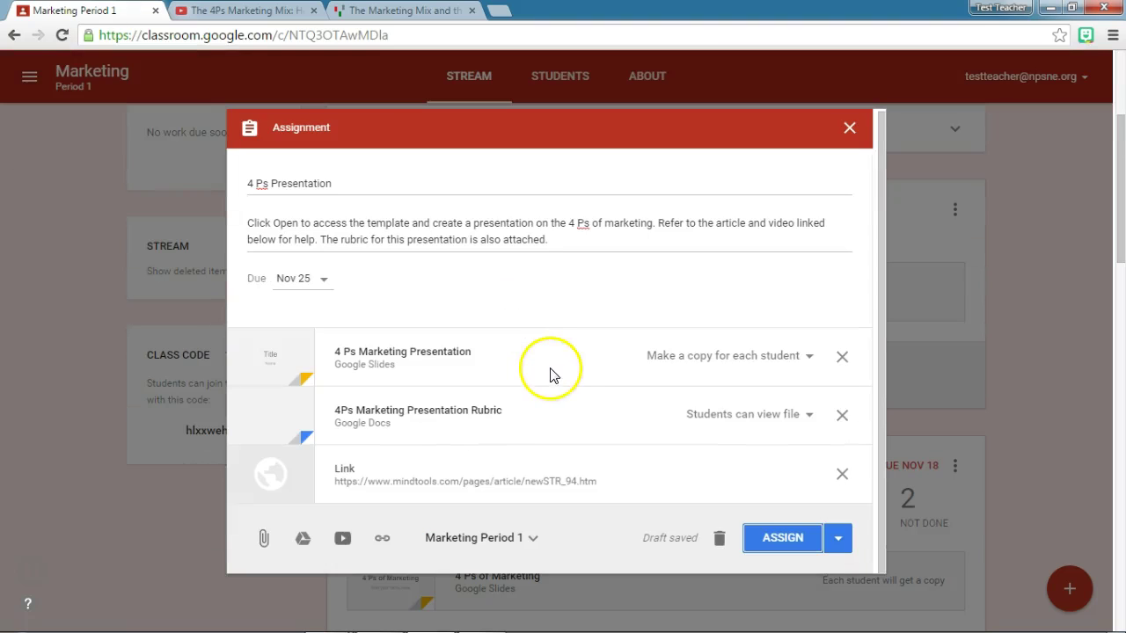
left_click(343, 539)
left_click(341, 239)
left_click(290, 162)
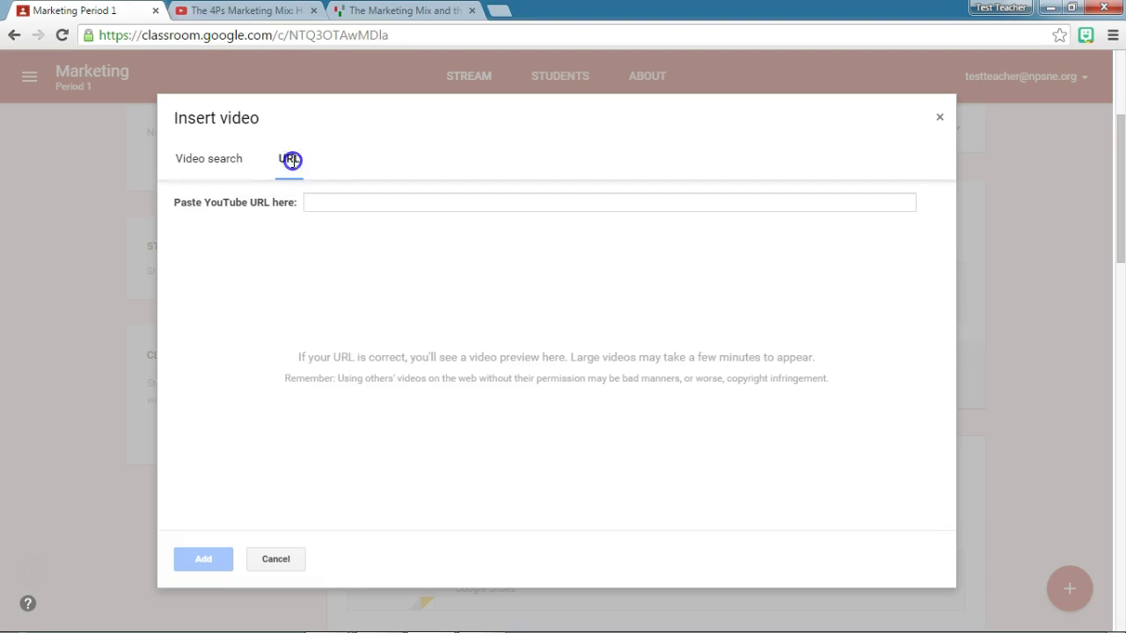
left_click(325, 195)
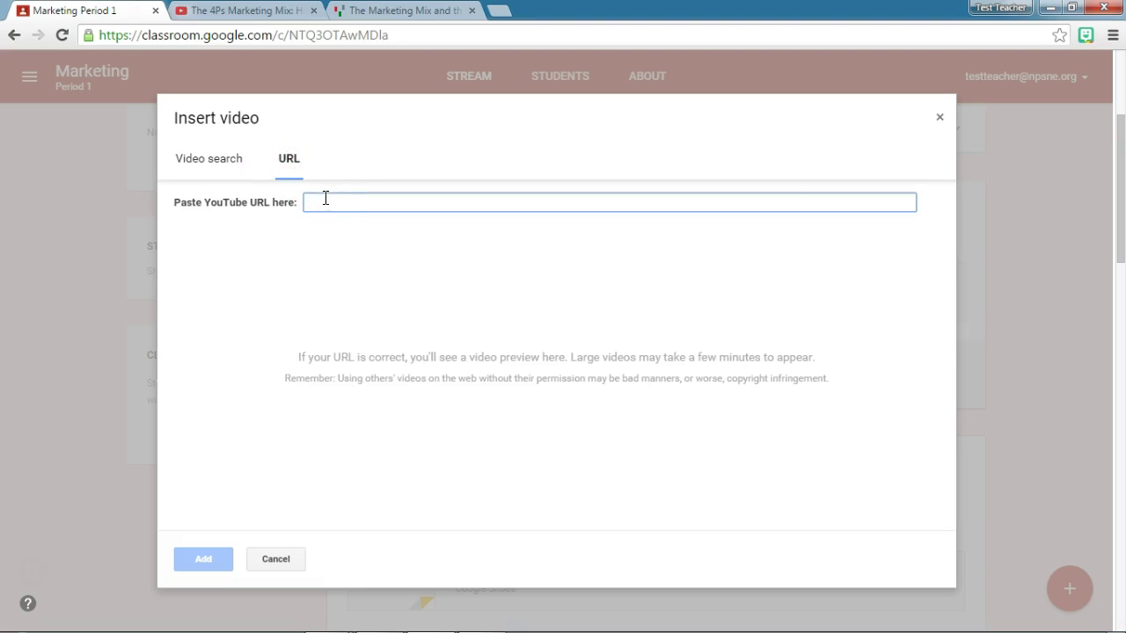
key("ctrl+v")
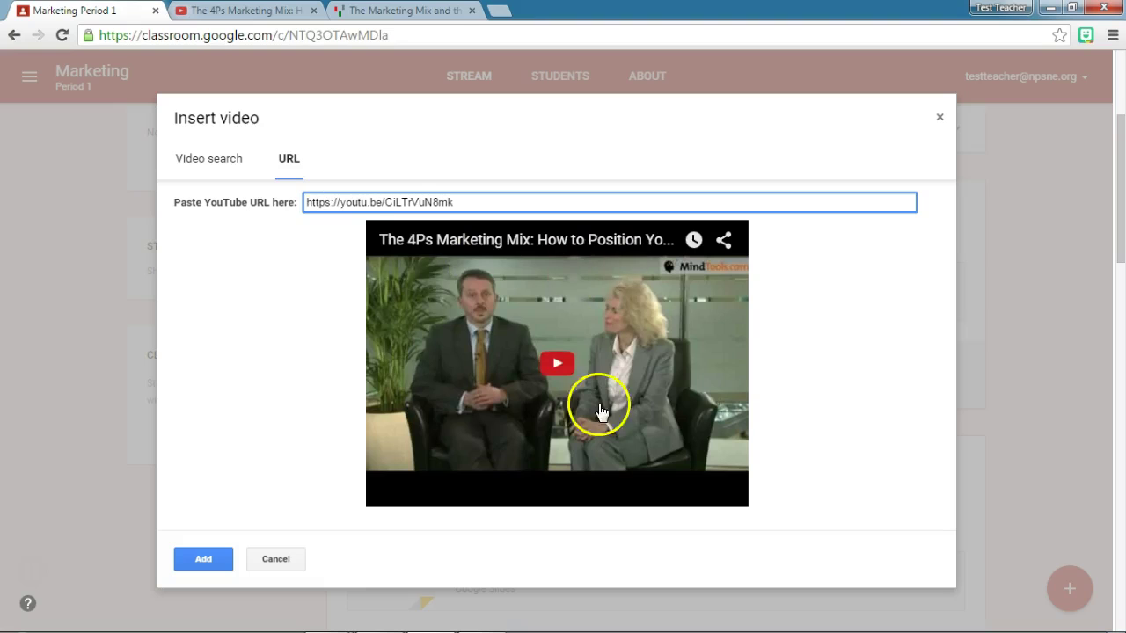
left_click(207, 558)
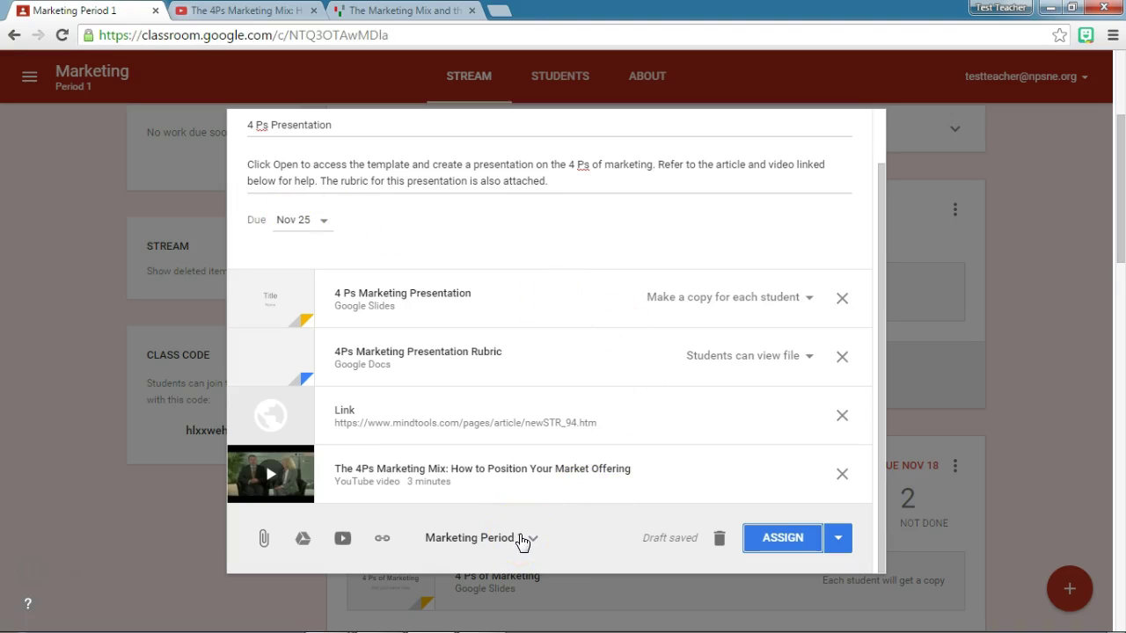
- Assign the 4 Ps Presentation, due Nov 25, with its slides, rubric, article and video
left_click(802, 545)
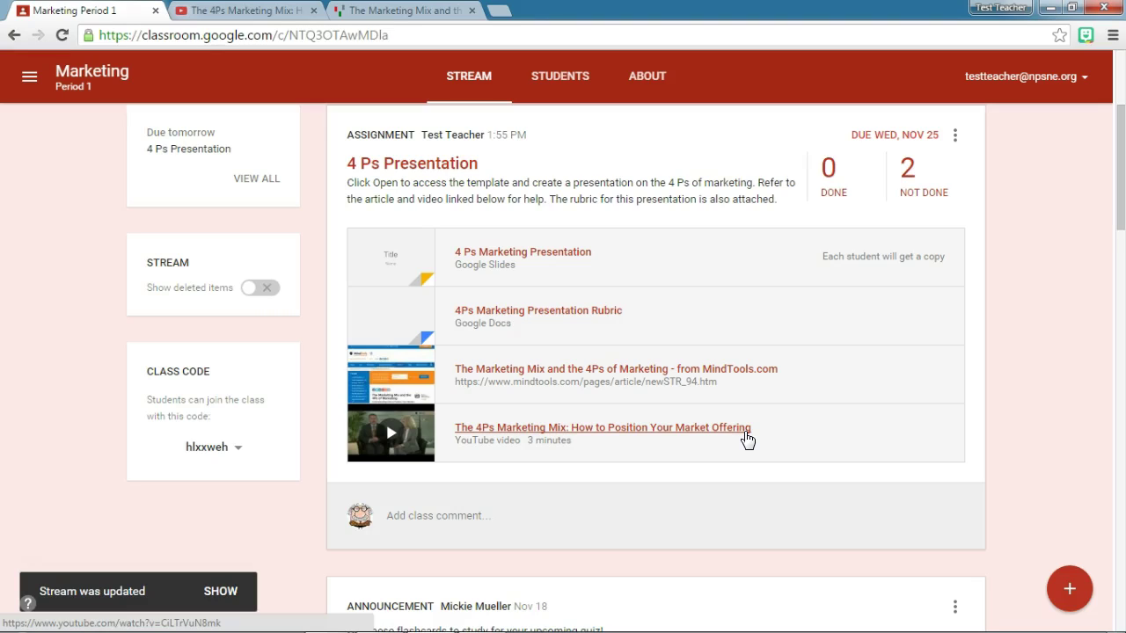
- Switch the browser to the student's Chrome profile
left_click(1002, 7)
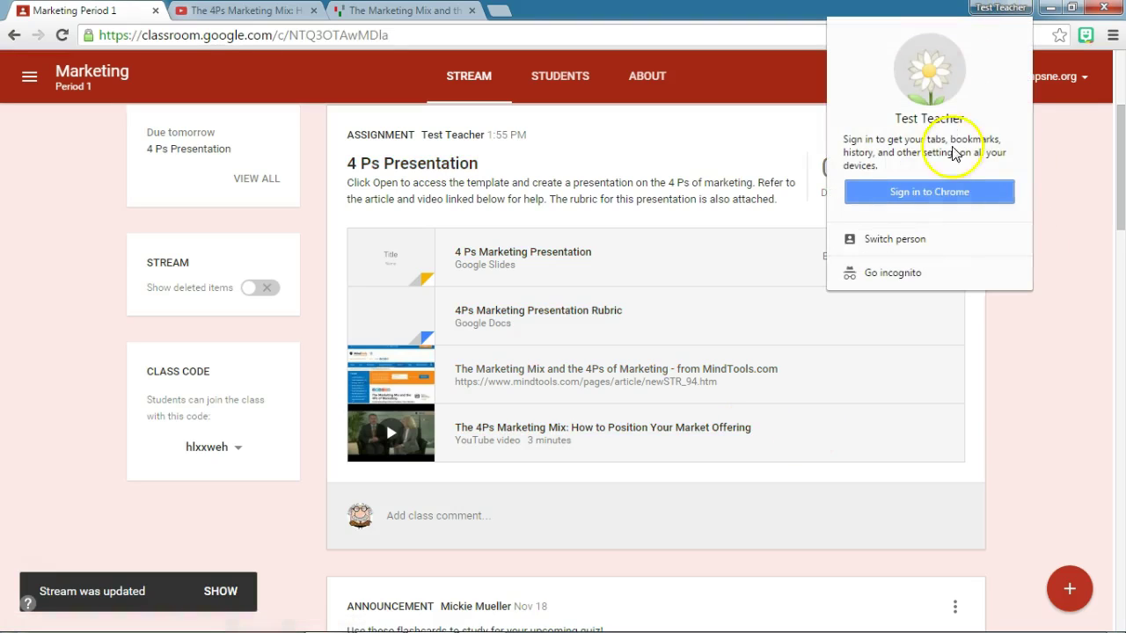
left_click(1007, 10)
right_click(1009, 10)
left_click(923, 66)
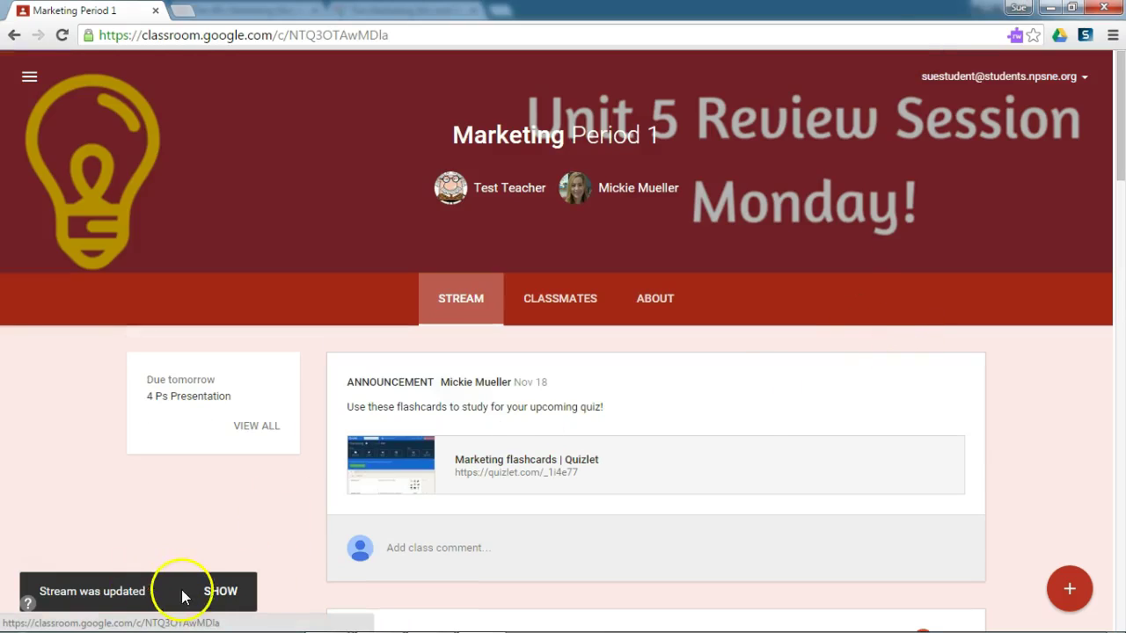
- Show the updated stream and scroll to the new 4 Ps Presentation post
left_click(224, 593)
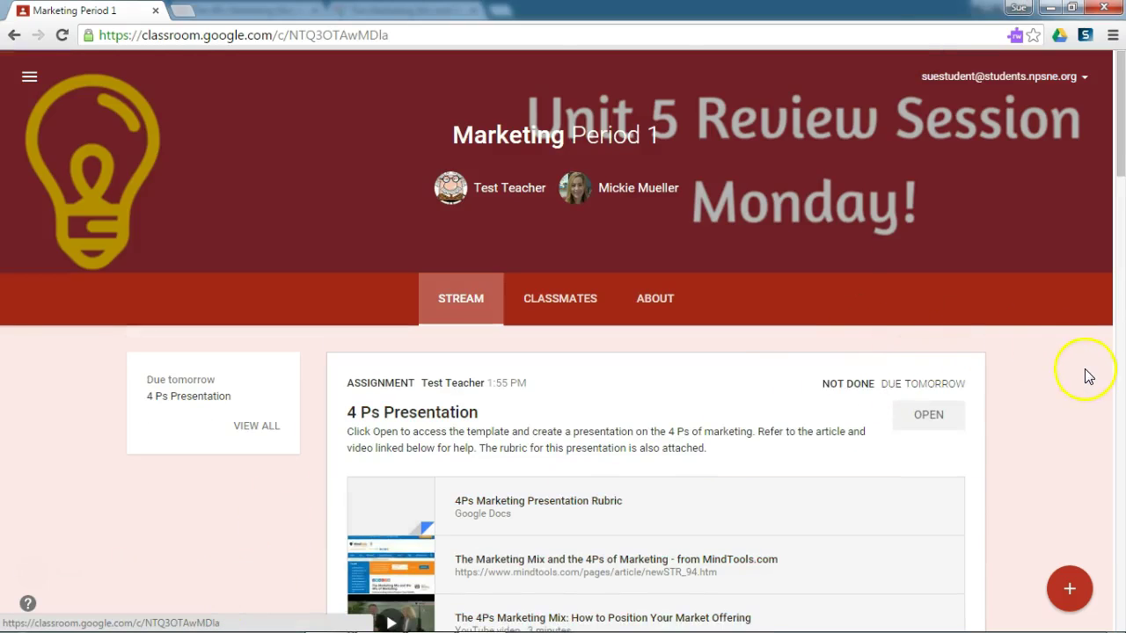
scroll(1085, 369, "down", 2)
scroll(1085, 369, "down", 1)
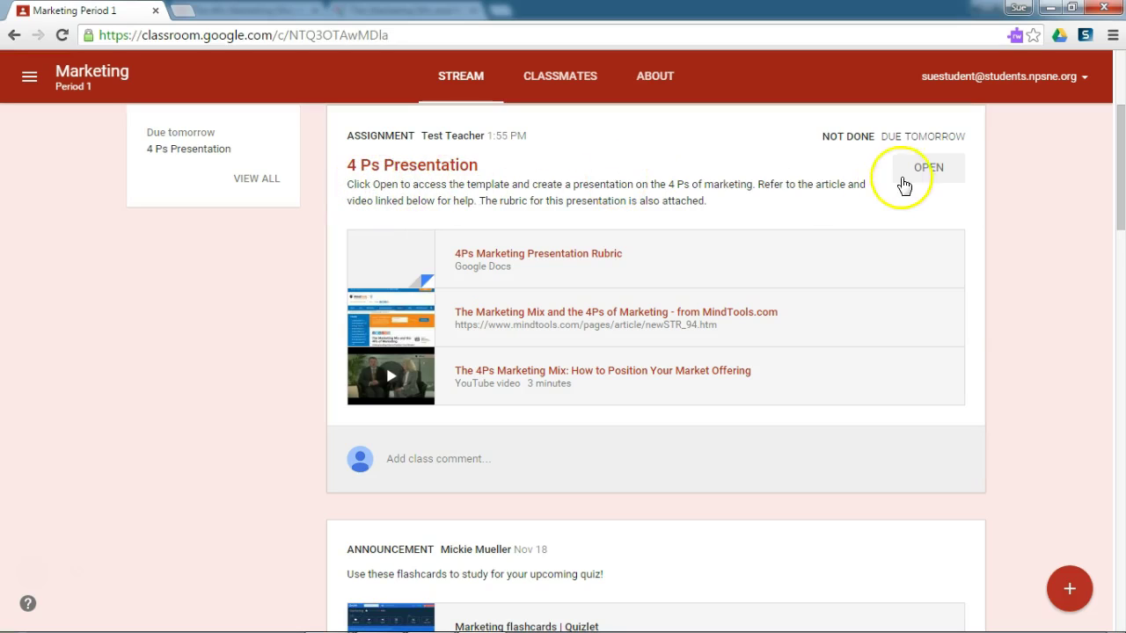
- Open the 4 Ps Presentation and review its attachments and the student's own slides copy
left_click(913, 167)
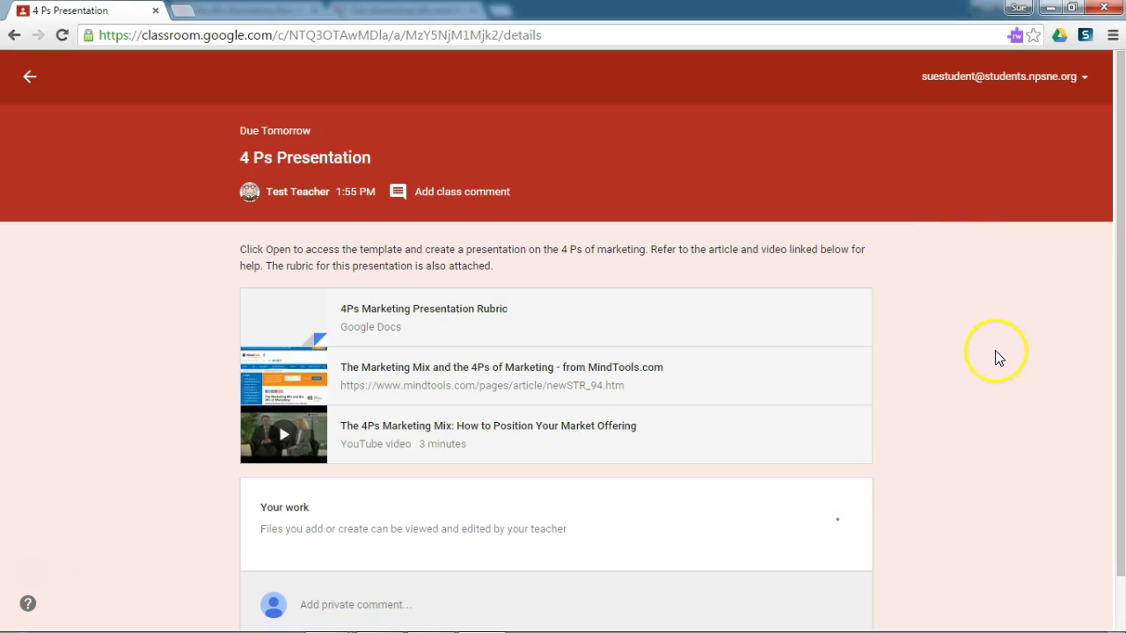
scroll(998, 352, "down", 1)
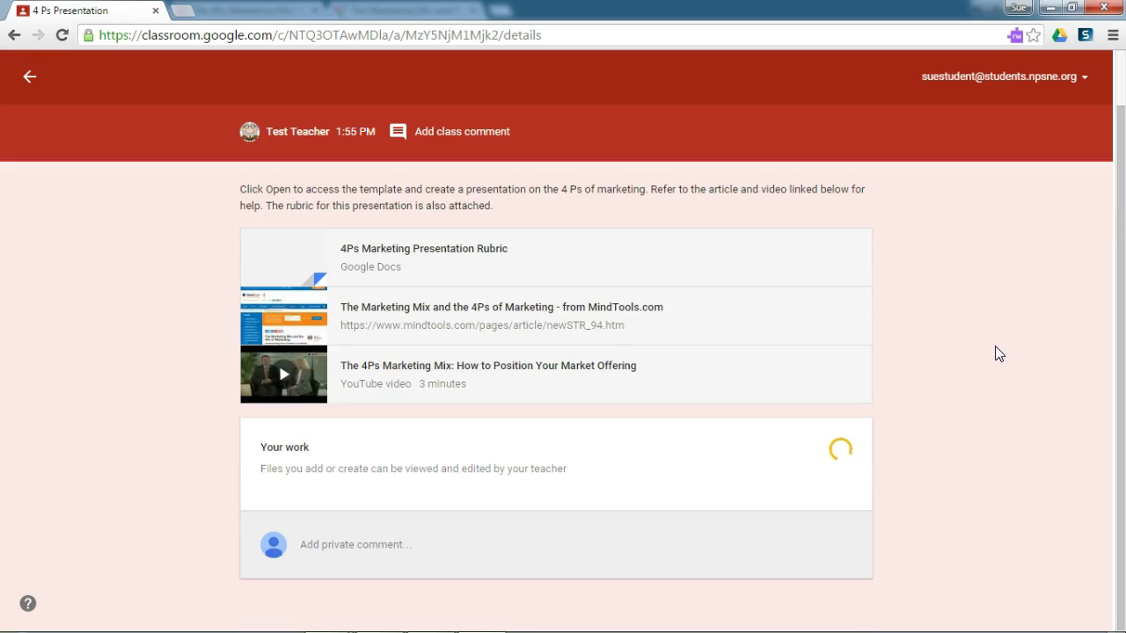
scroll(998, 352, "down", 1)
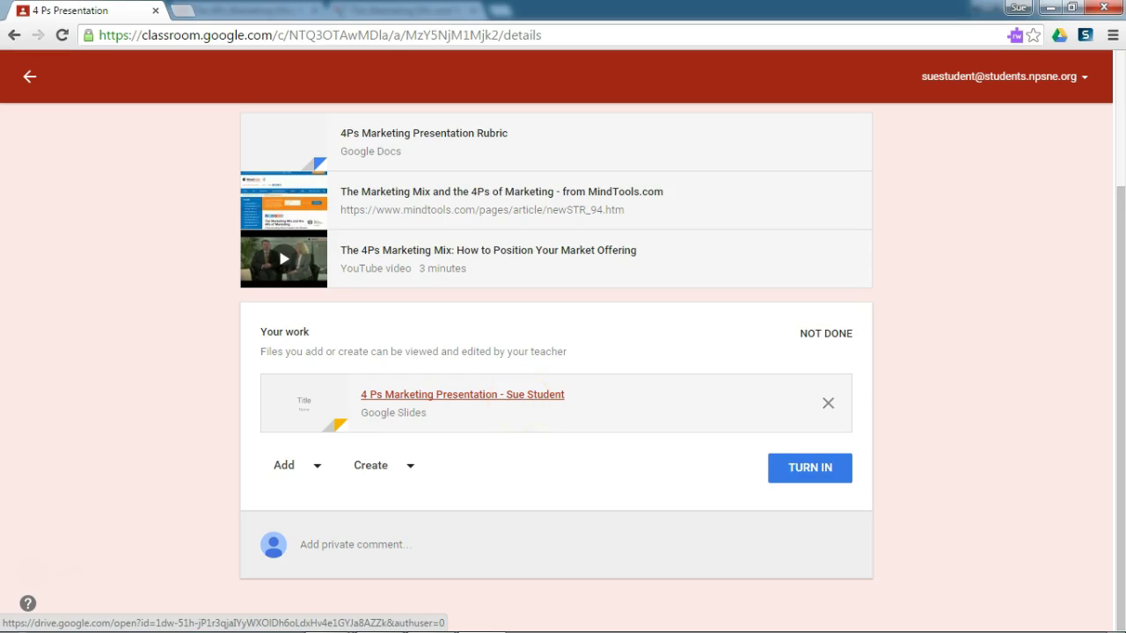
scroll(982, 340, "up", 1)
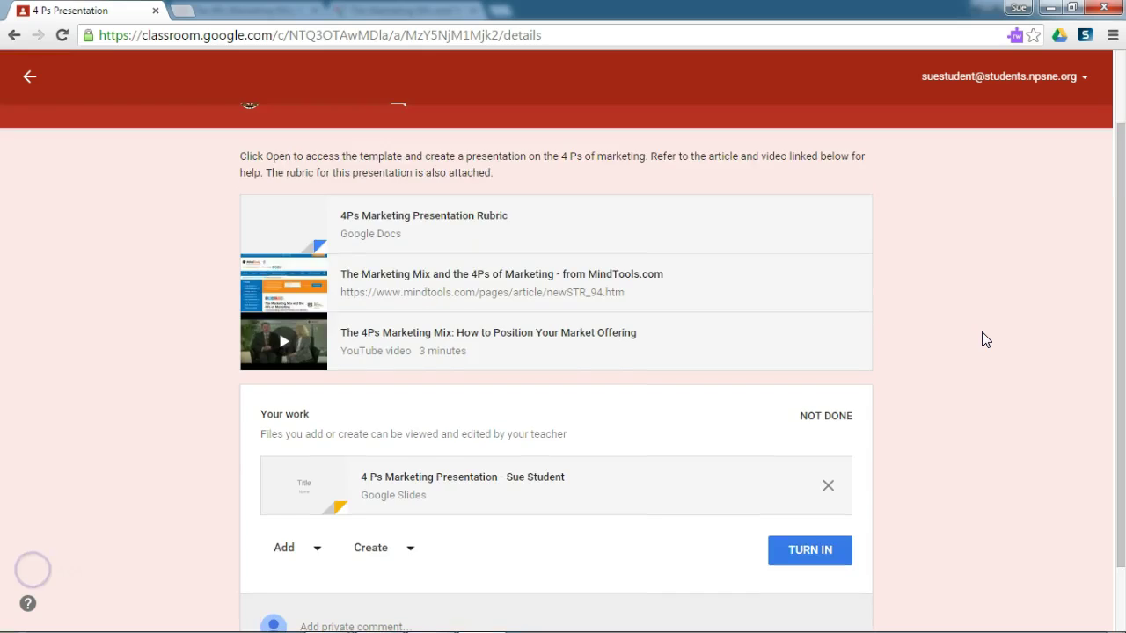
scroll(985, 340, "up", 1)
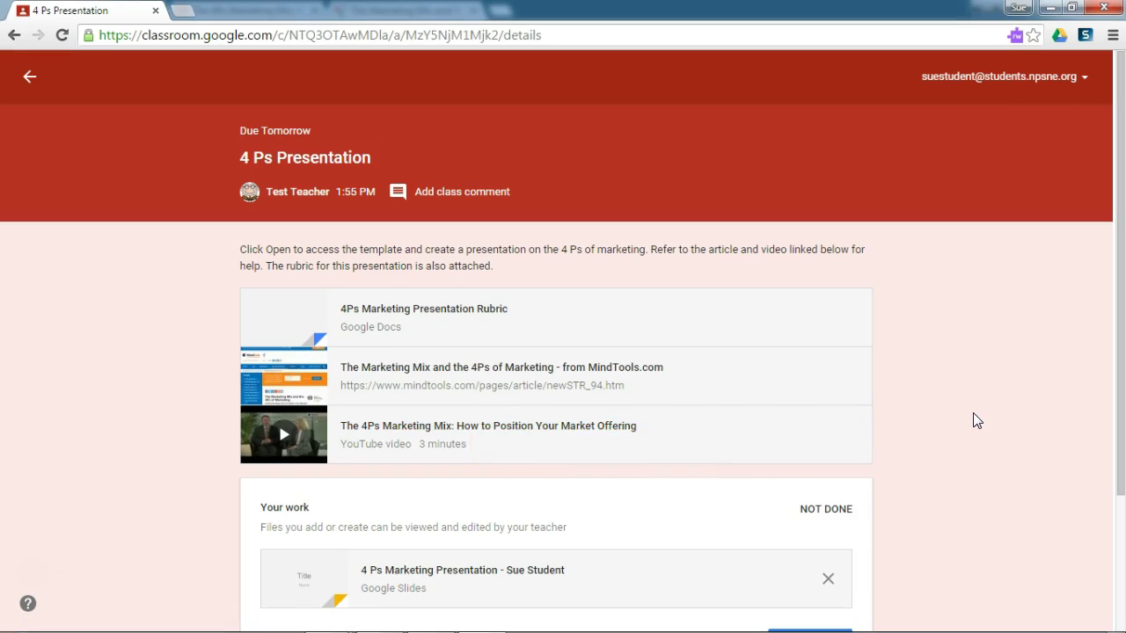
scroll(974, 421, "down", 2)
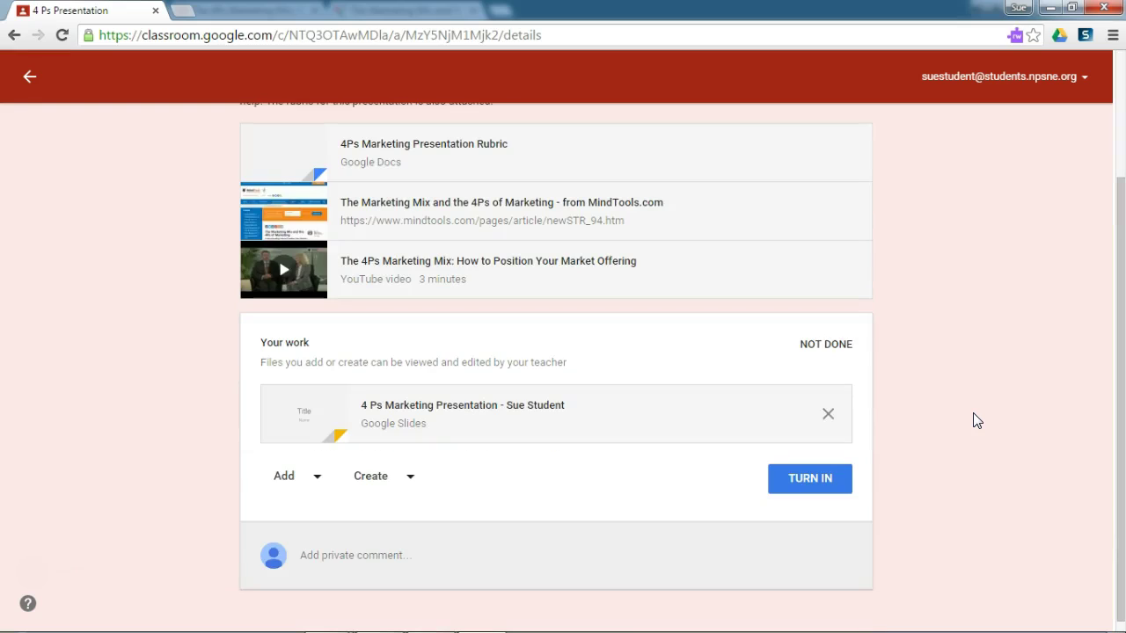
scroll(974, 421, "up", 2)
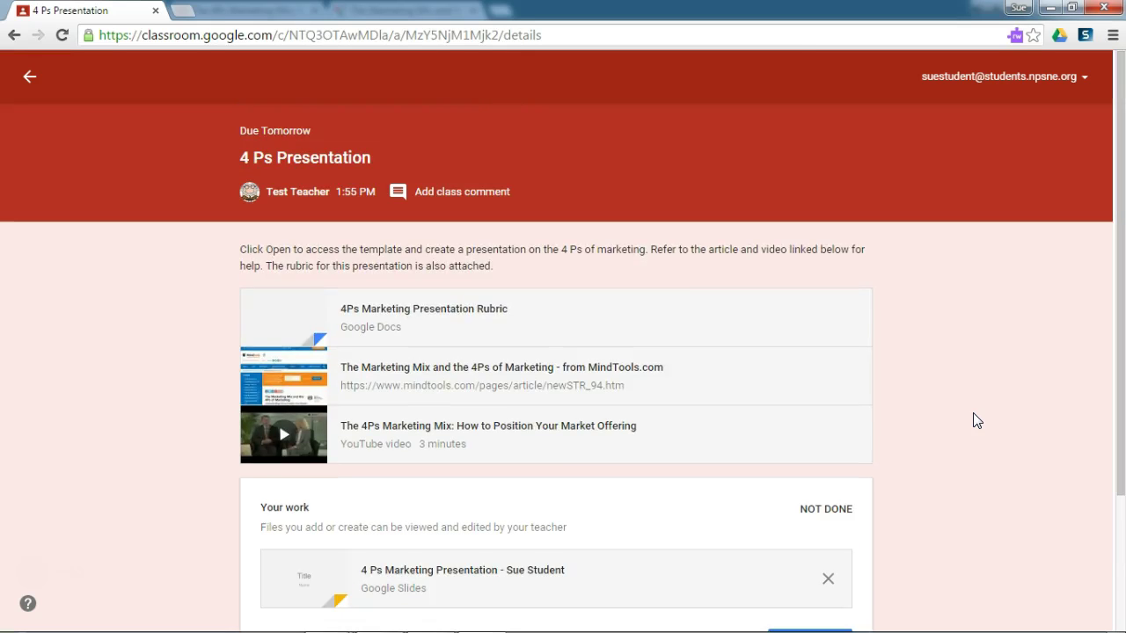
- Switch back to the teacher's Chrome profile to see the Marketing Period 1 stream
left_click(1018, 9)
left_click(931, 66)
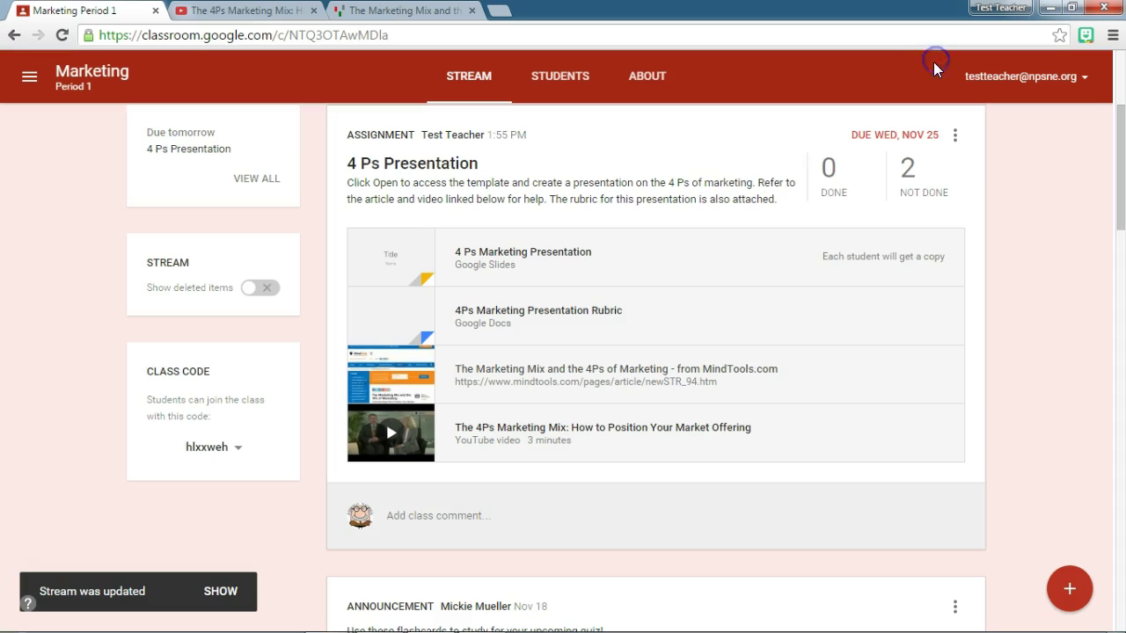